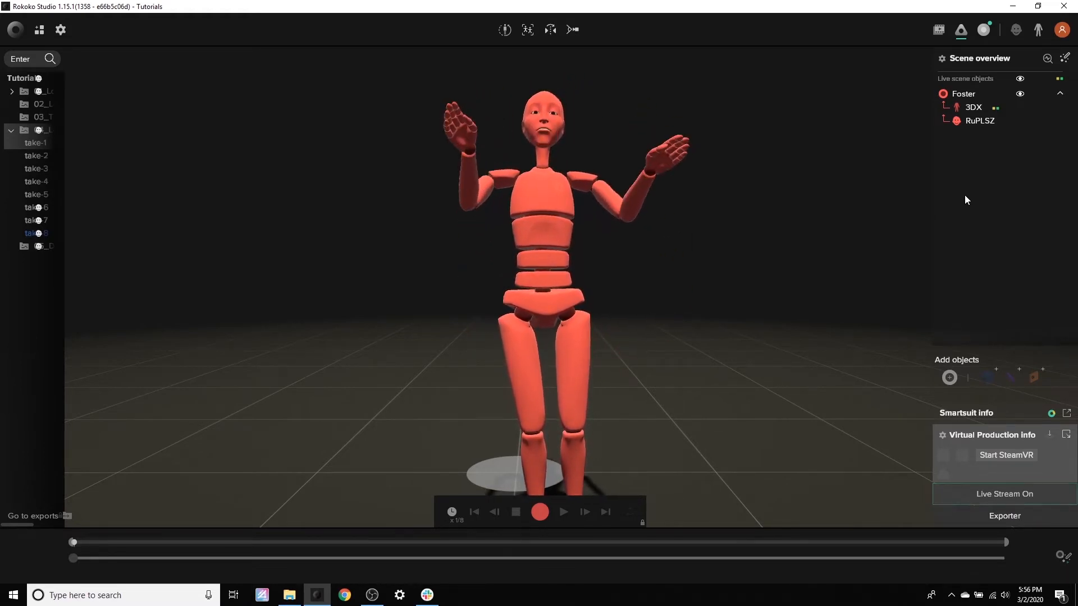
Step: Run the actor's straight-pose calibration, then record a new take-9
key(c)
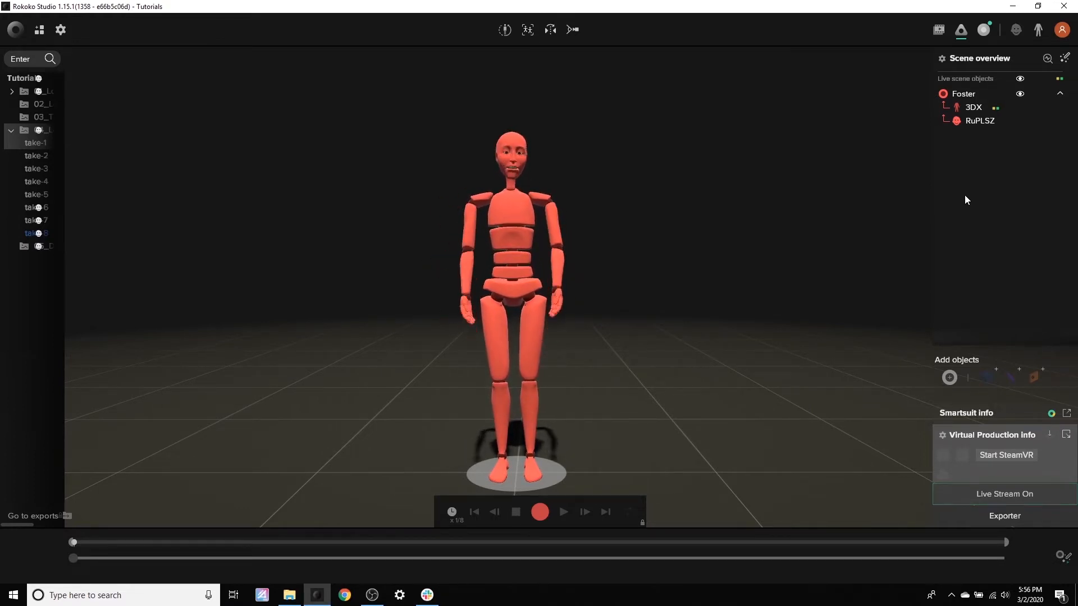
key(r)
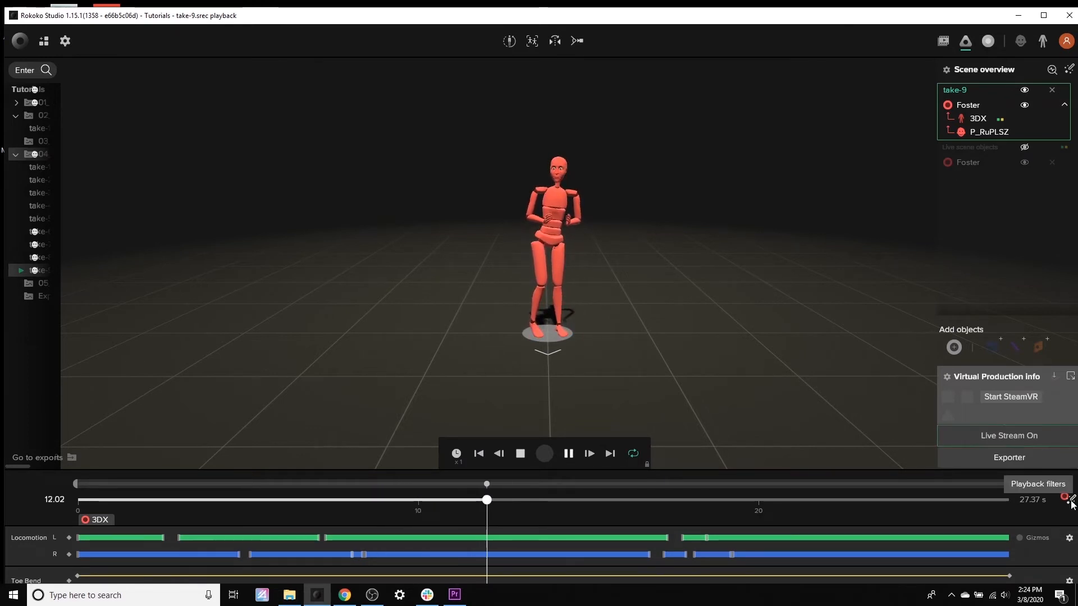
Step: Show the character's playback filters list for take-9
click(1072, 504)
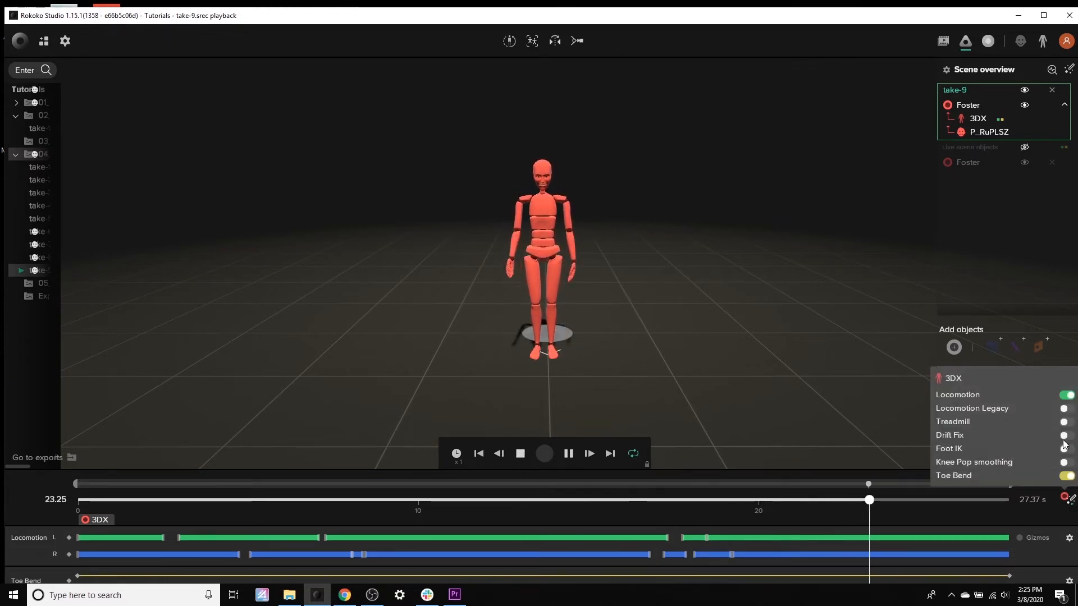
Step: Enable Drift Fix, stop playback at 0.00 and show the Start/End Position gizmos
click(1064, 435)
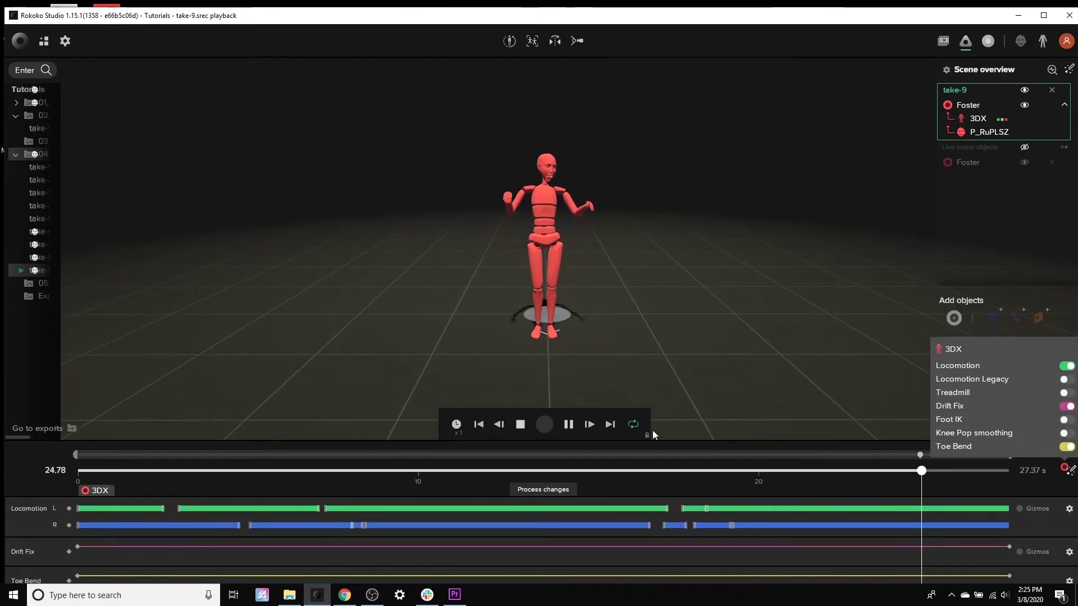
click(521, 426)
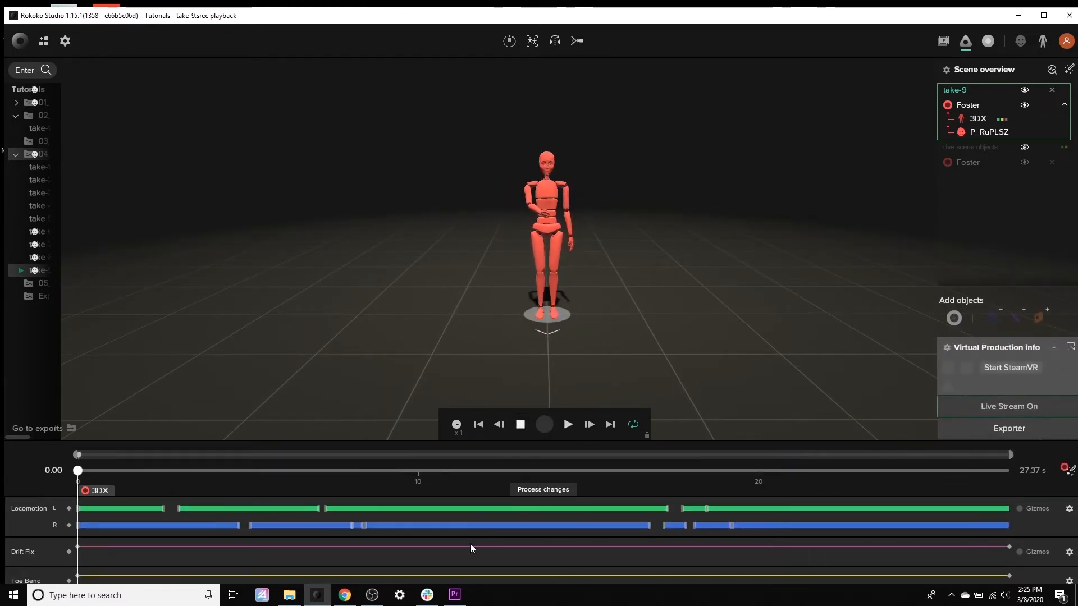
click(1019, 553)
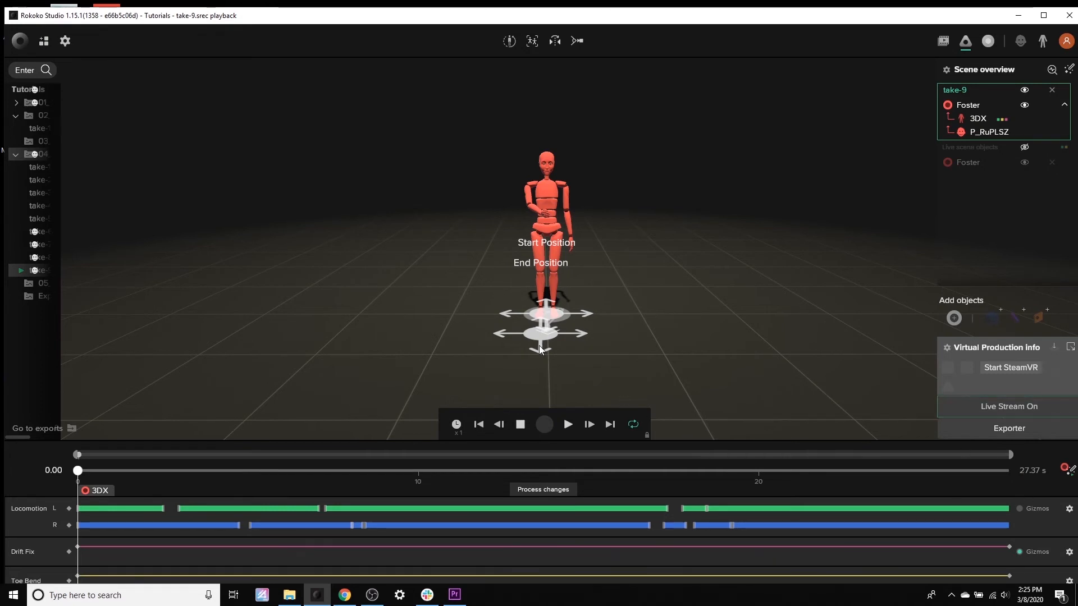
Step: Pull the End Position gizmo away, then place it back on the Start Position
mouse_move(540, 346)
mouse_down()
mouse_move(261, 287)
mouse_move(225, 398)
mouse_move(192, 385)
mouse_up()
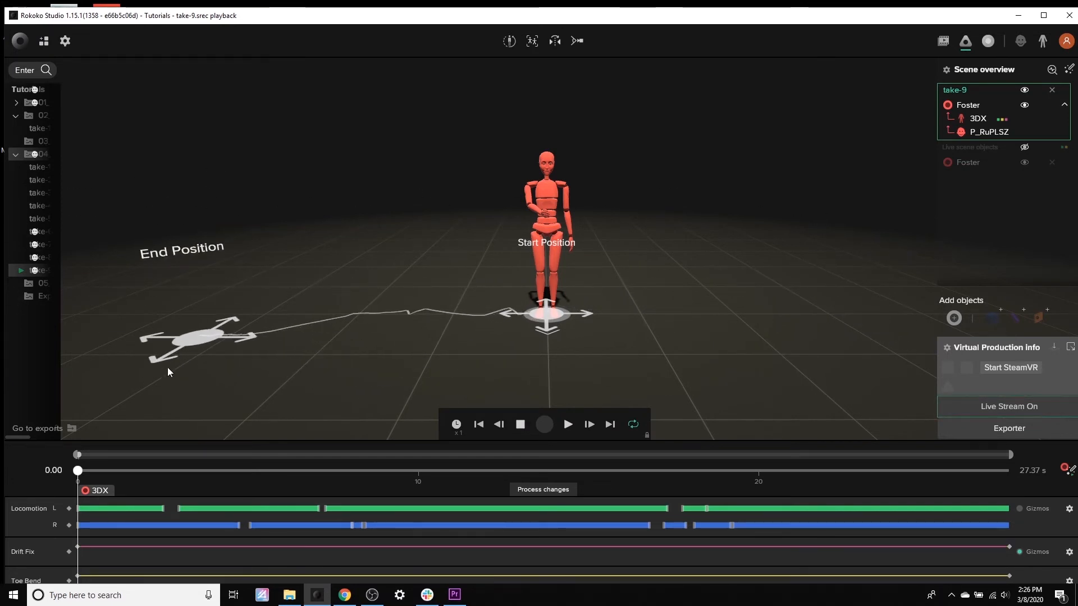
drag(183, 348, 549, 326)
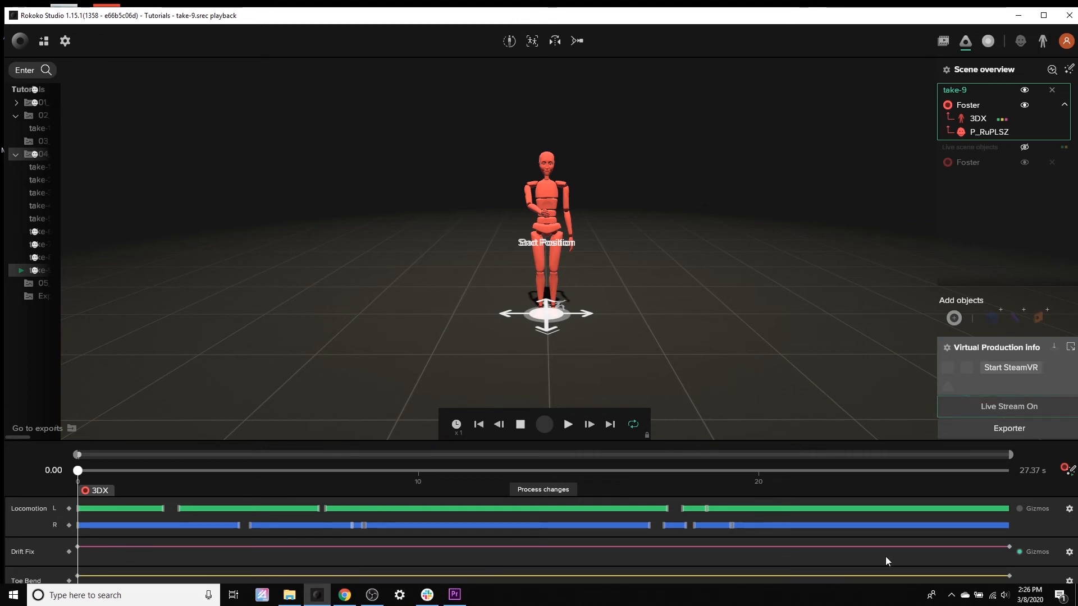
Step: View the Drift Fix settings showing Start and End Position at 0.01, 0.00, -0.0
click(1069, 556)
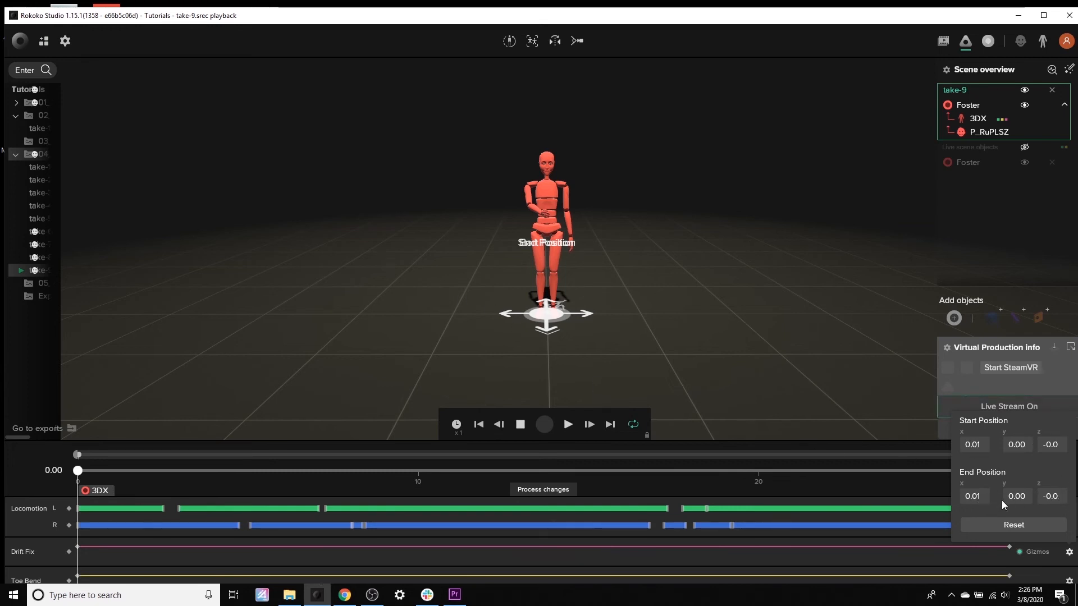
Step: Process the Drift Fix changes and play back the corrected take-9
click(565, 498)
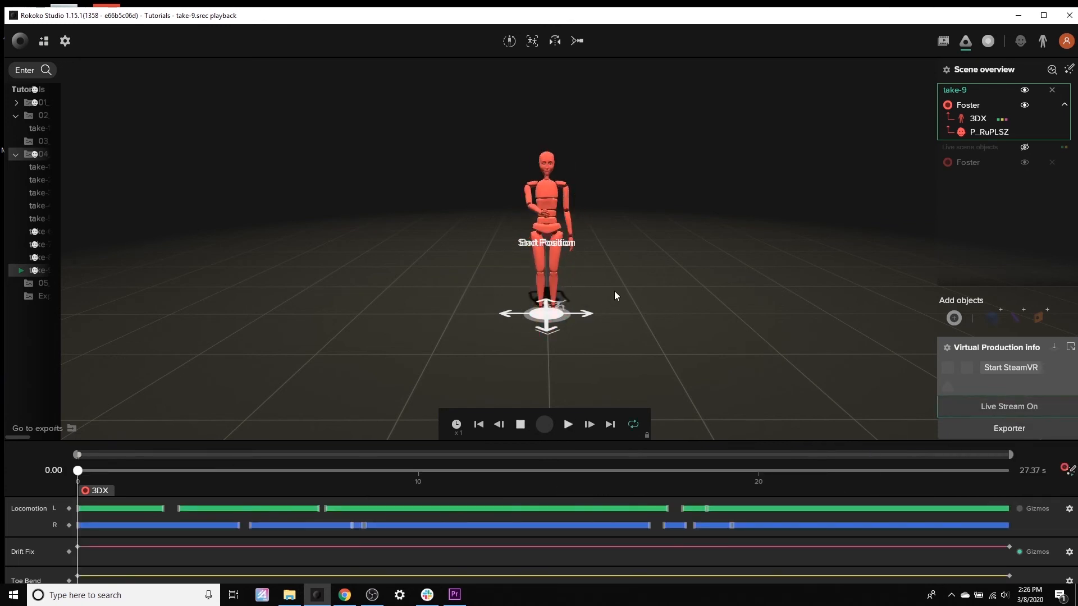
click(568, 424)
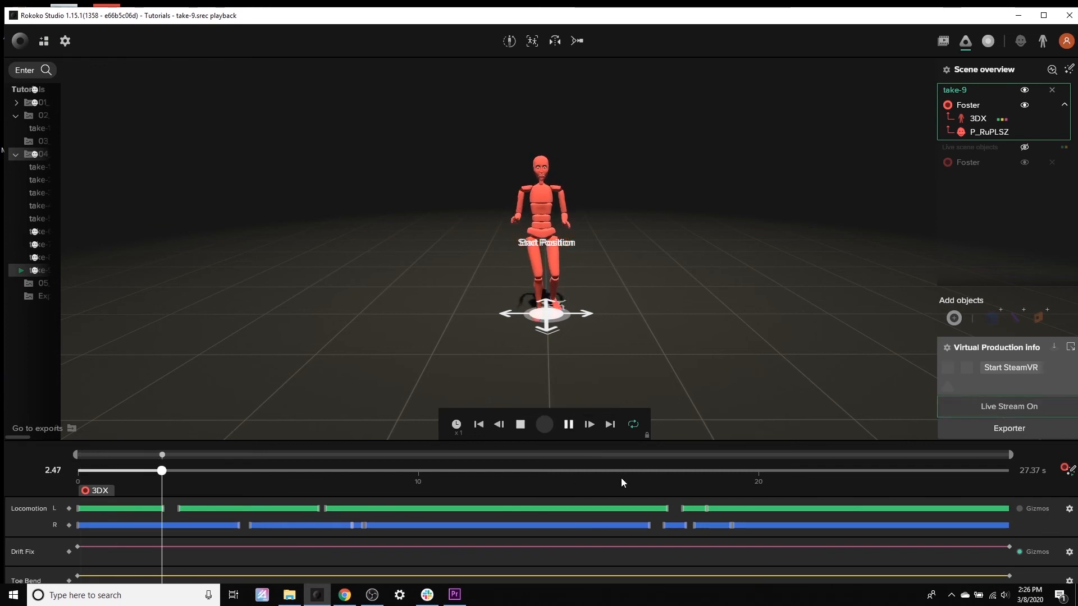